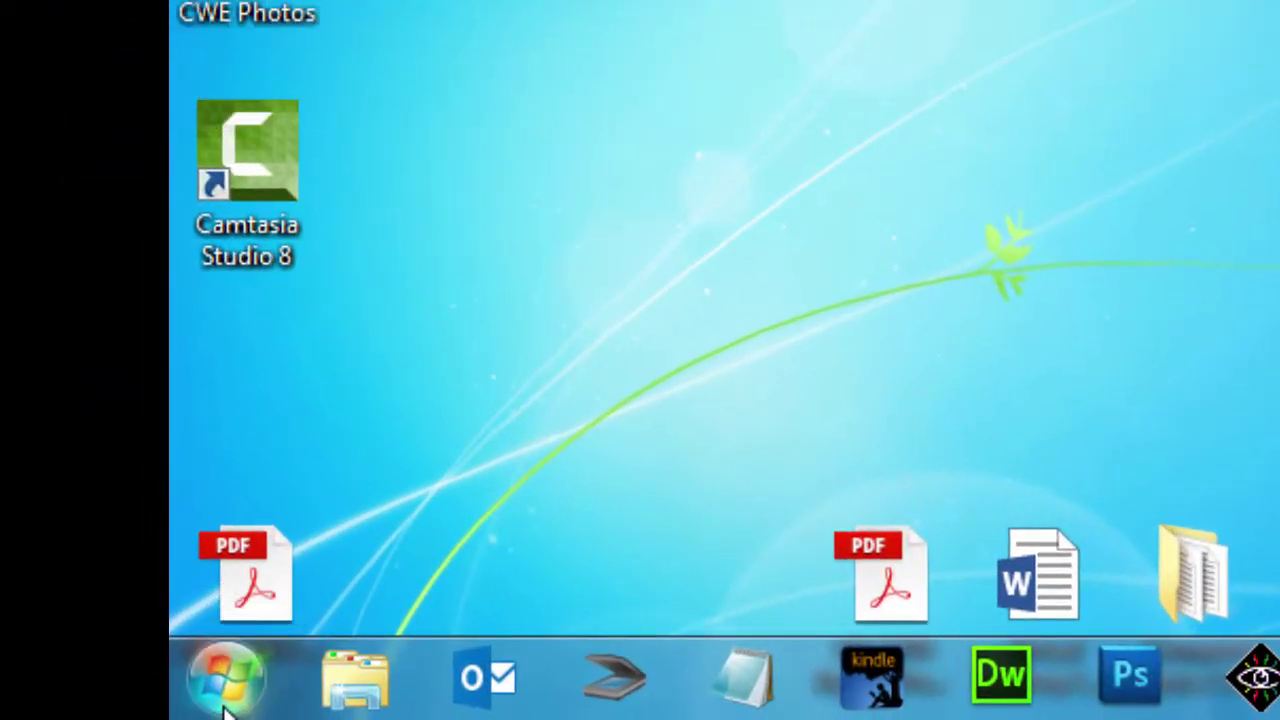
Open Disk Defragmenter from the System Tools among the Windows accessories.
click(86, 714)
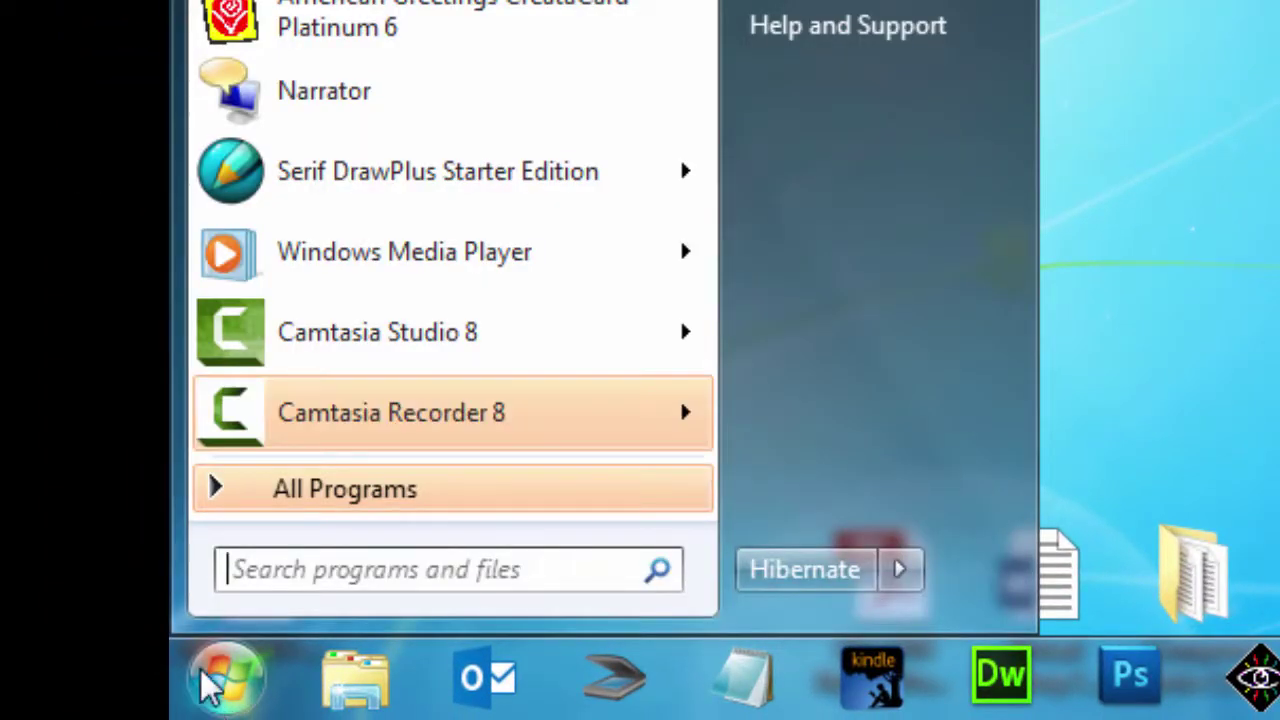
click(343, 497)
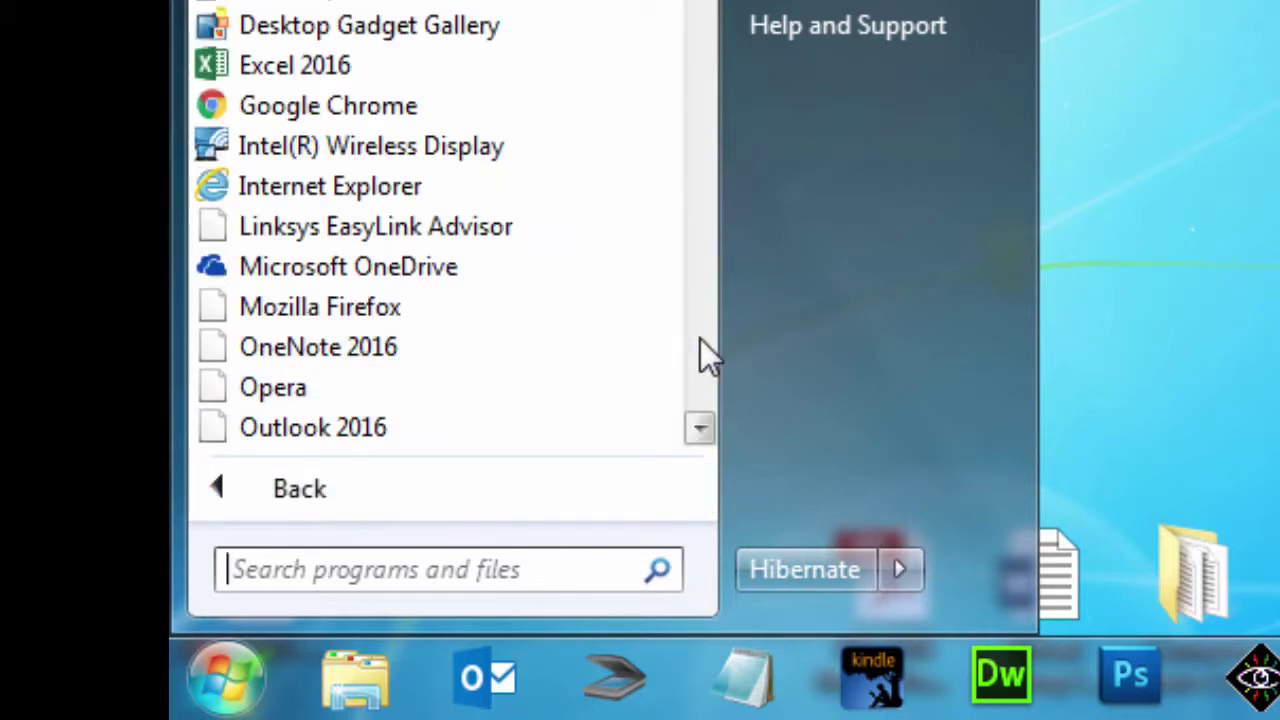
scroll(700, 338, up, 5)
scroll(700, 345, down, 7)
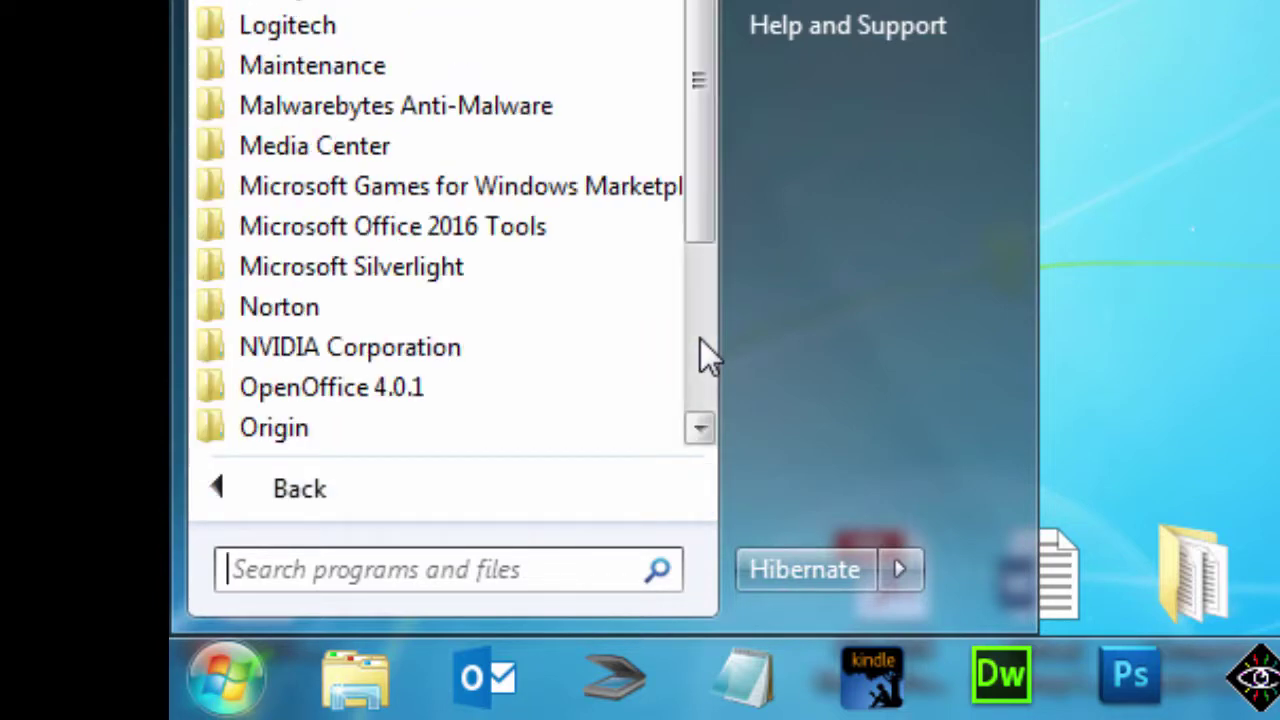
scroll(700, 345, up, 7)
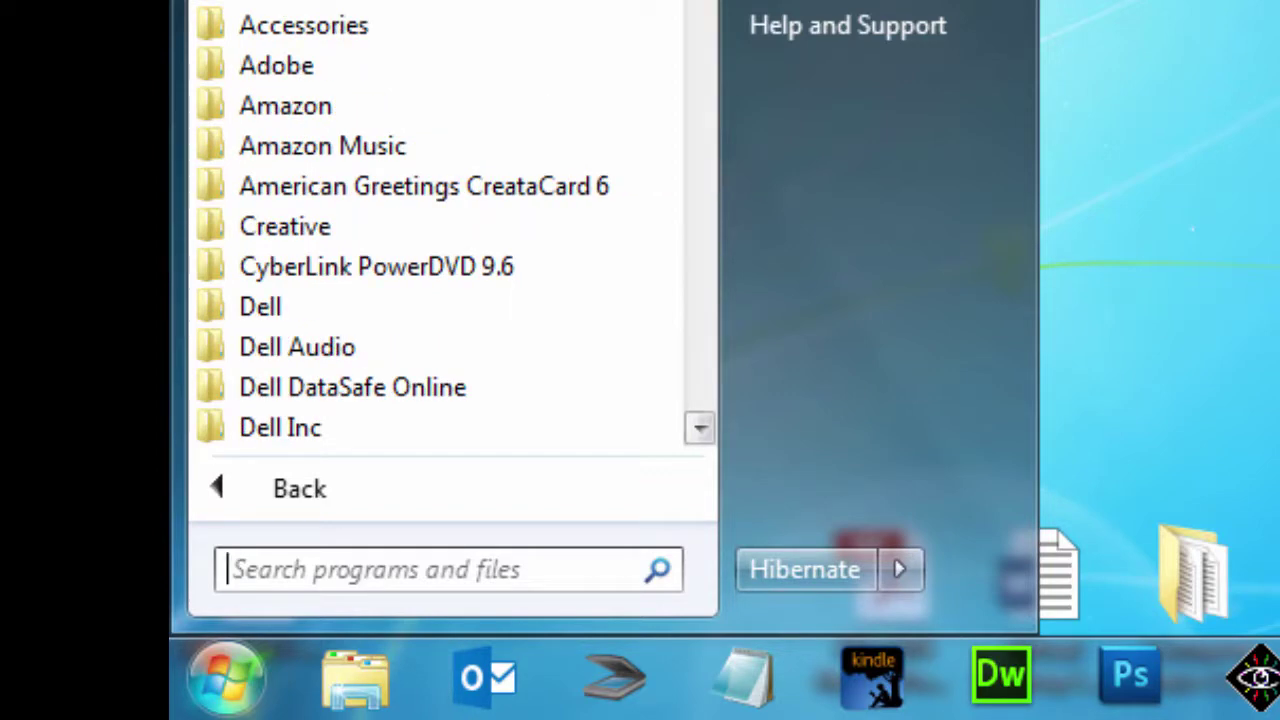
click(331, 31)
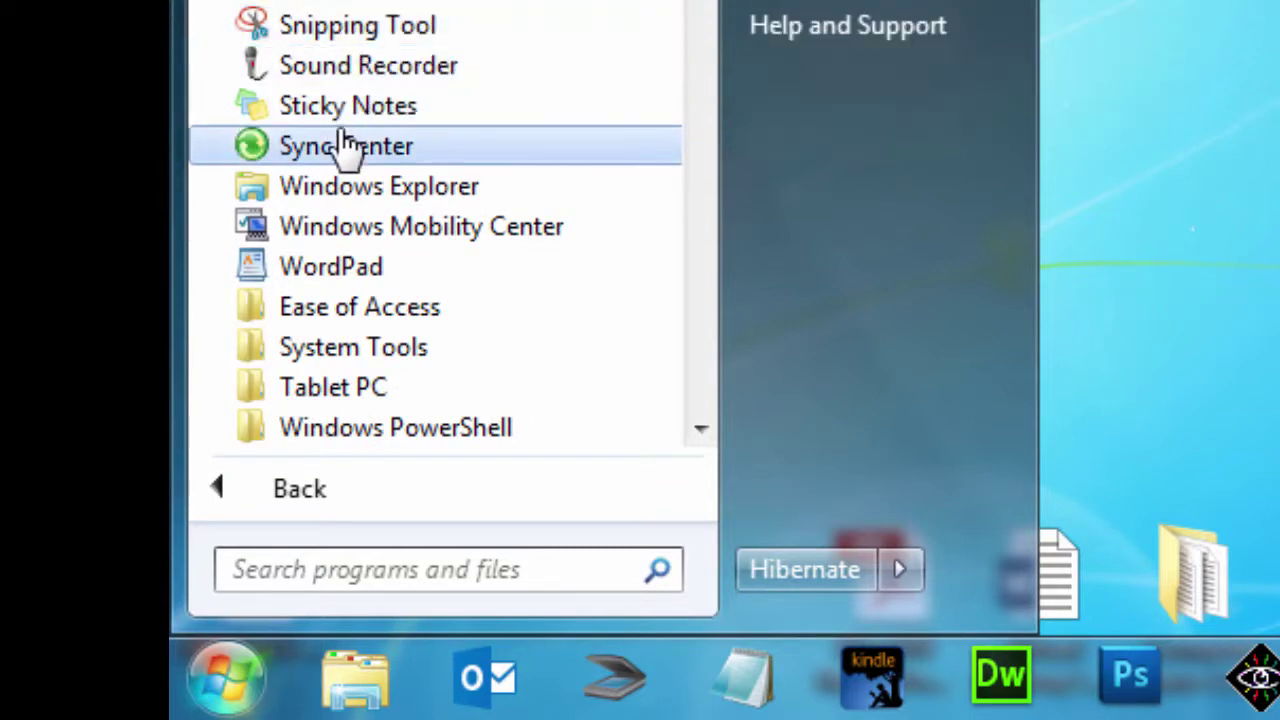
click(350, 358)
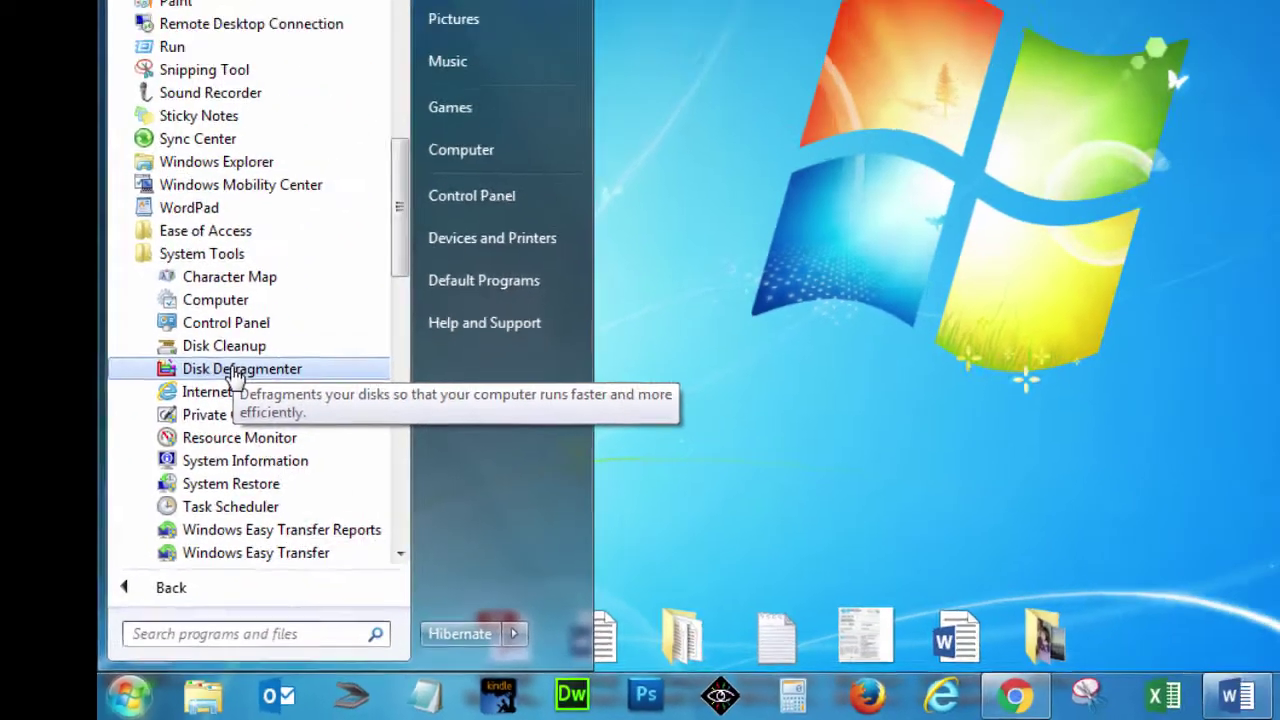
click(408, 108)
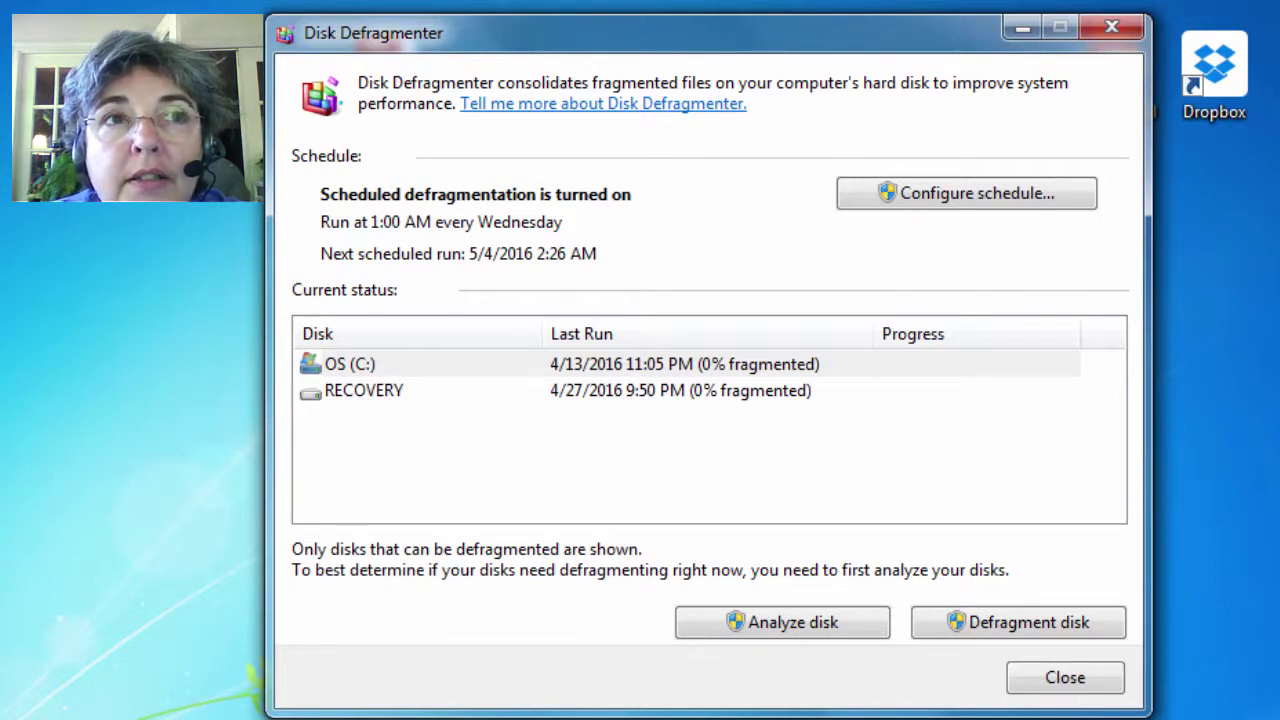
Start defragmenting the OS (C:) disk.
click(1018, 622)
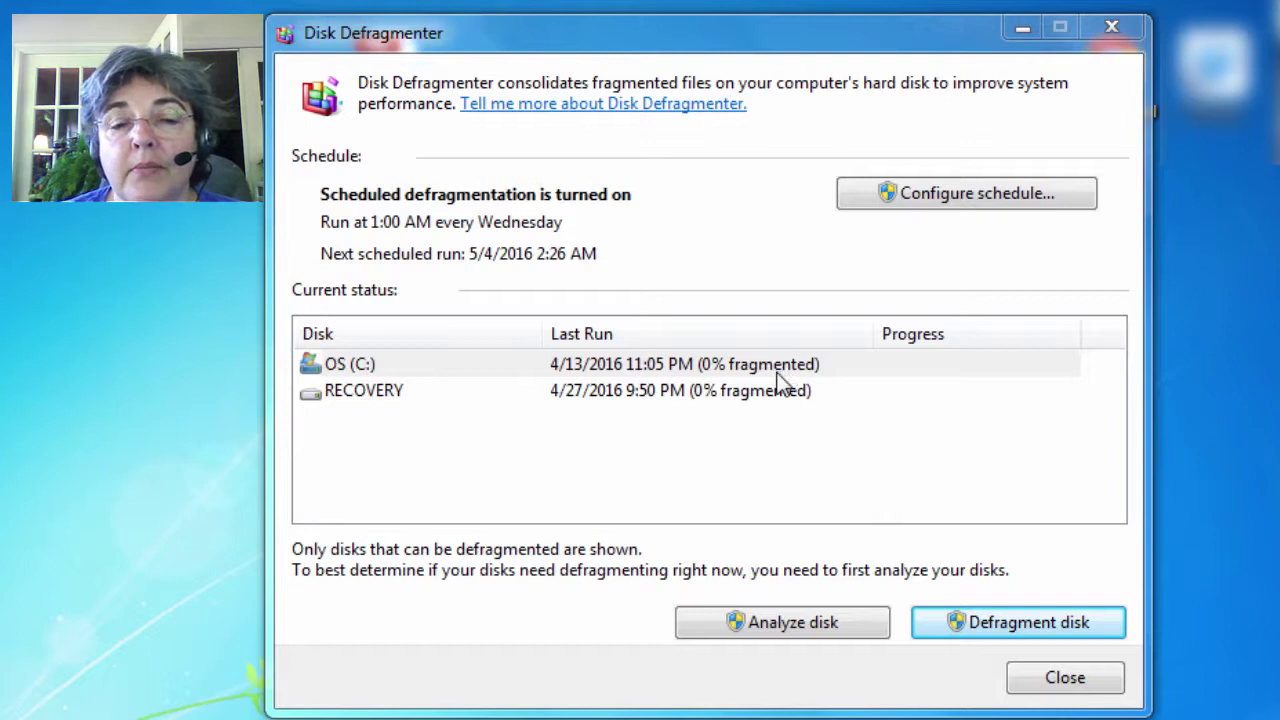
click(989, 621)
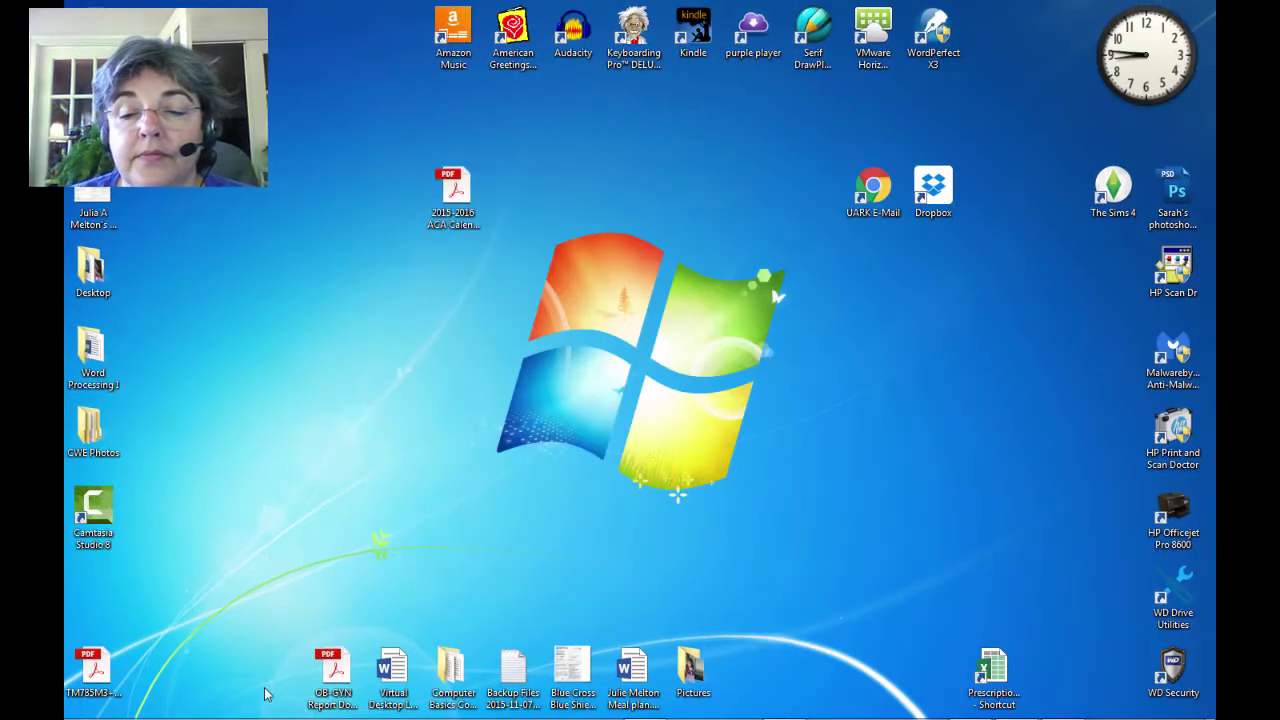
Open Disk Cleanup from the System Tools for OS (C:) and move its window toward the middle of the desktop.
click(85, 705)
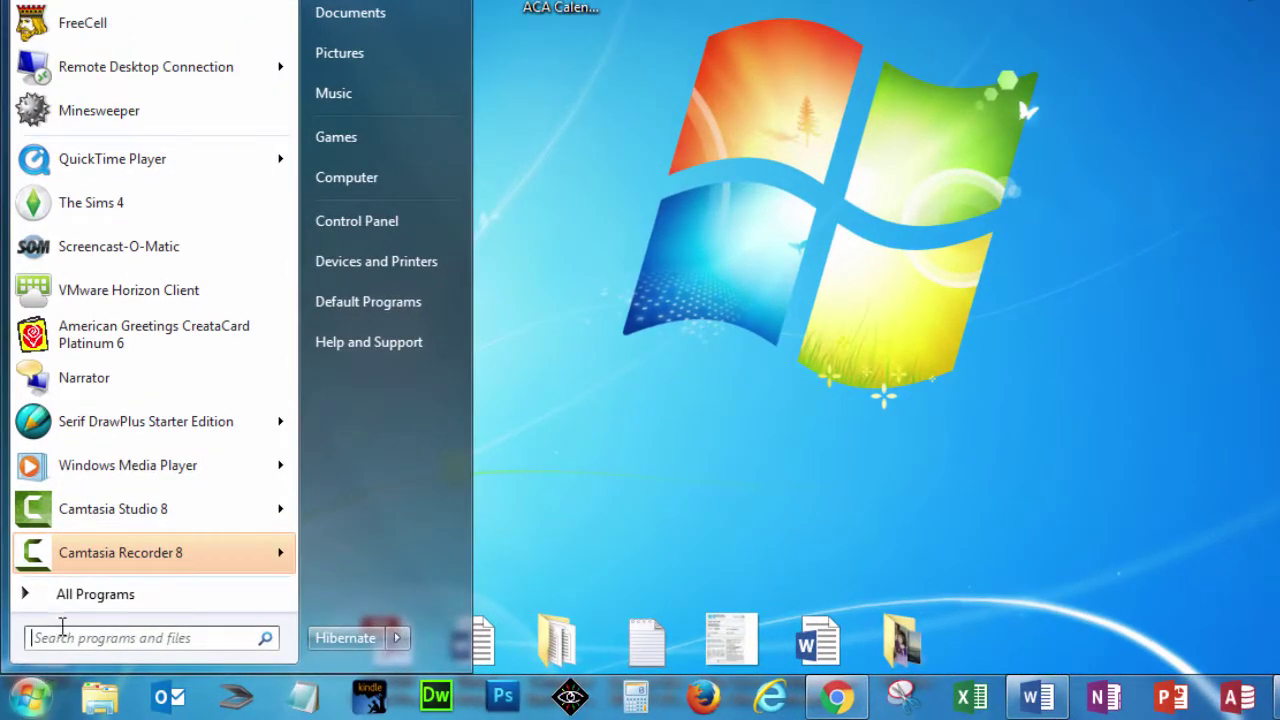
click(85, 597)
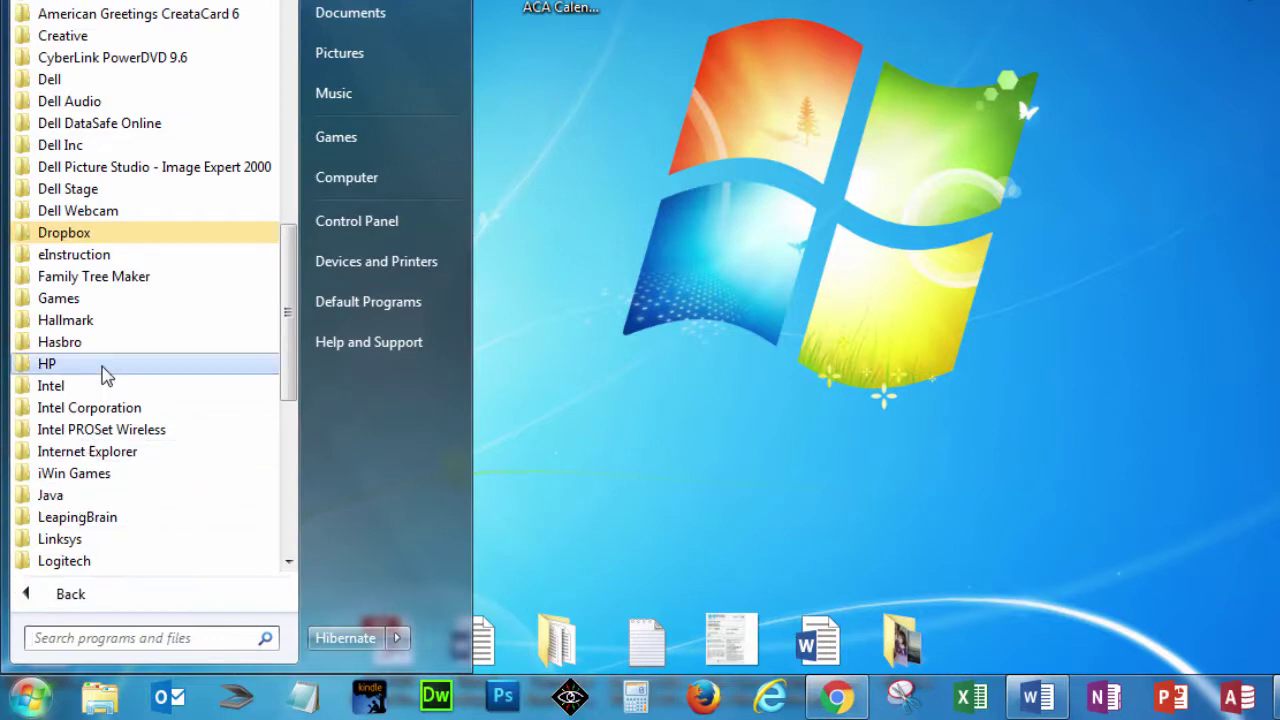
scroll(150, 290, up, 7)
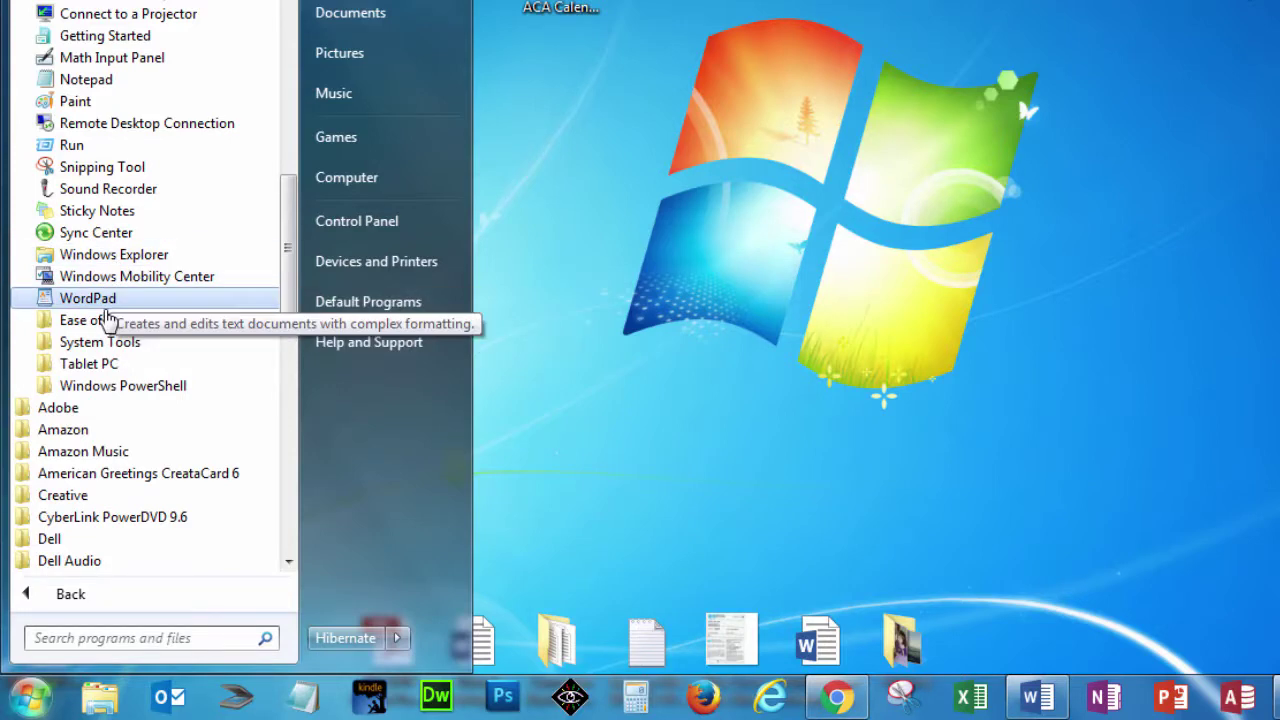
click(100, 342)
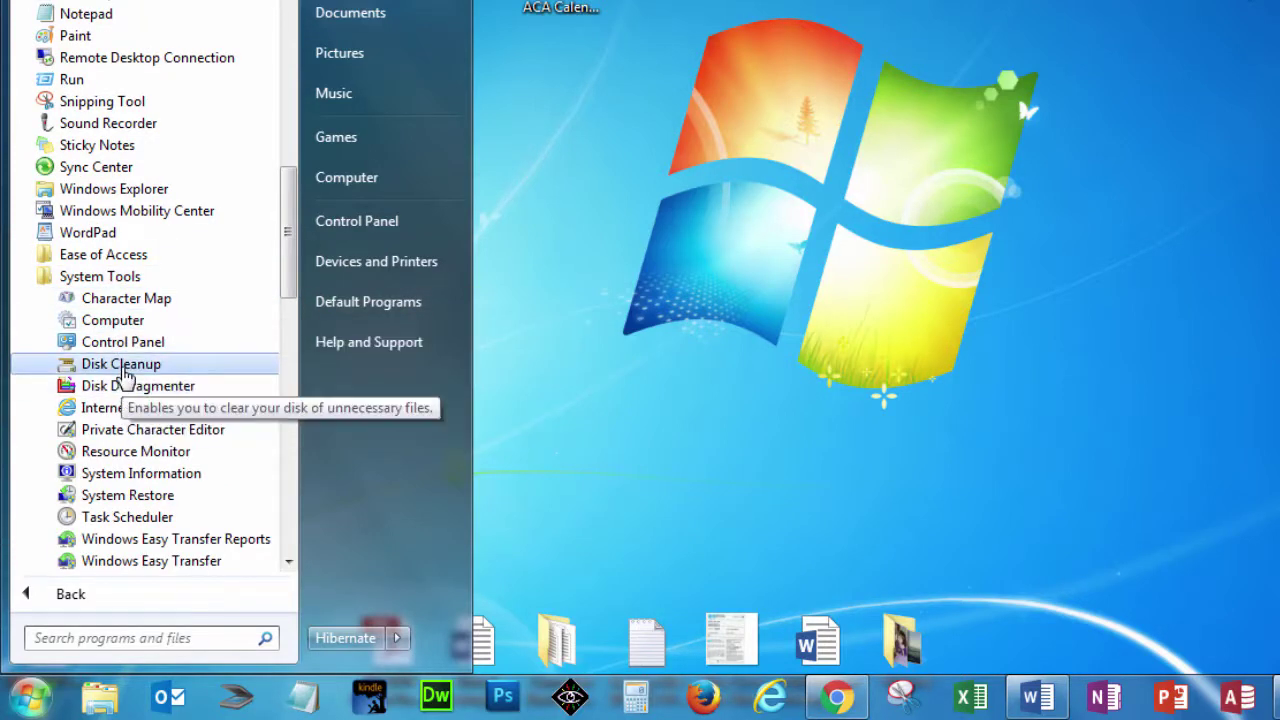
click(126, 370)
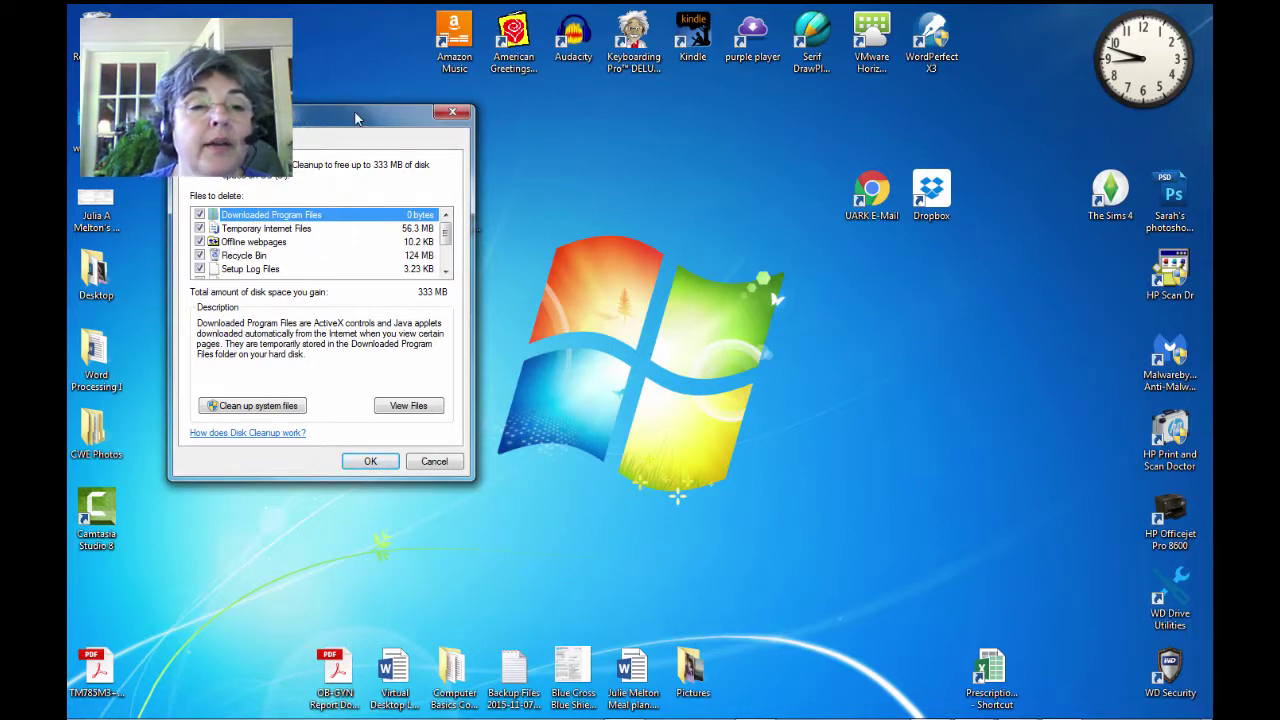
drag(300, 120, 609, 160)
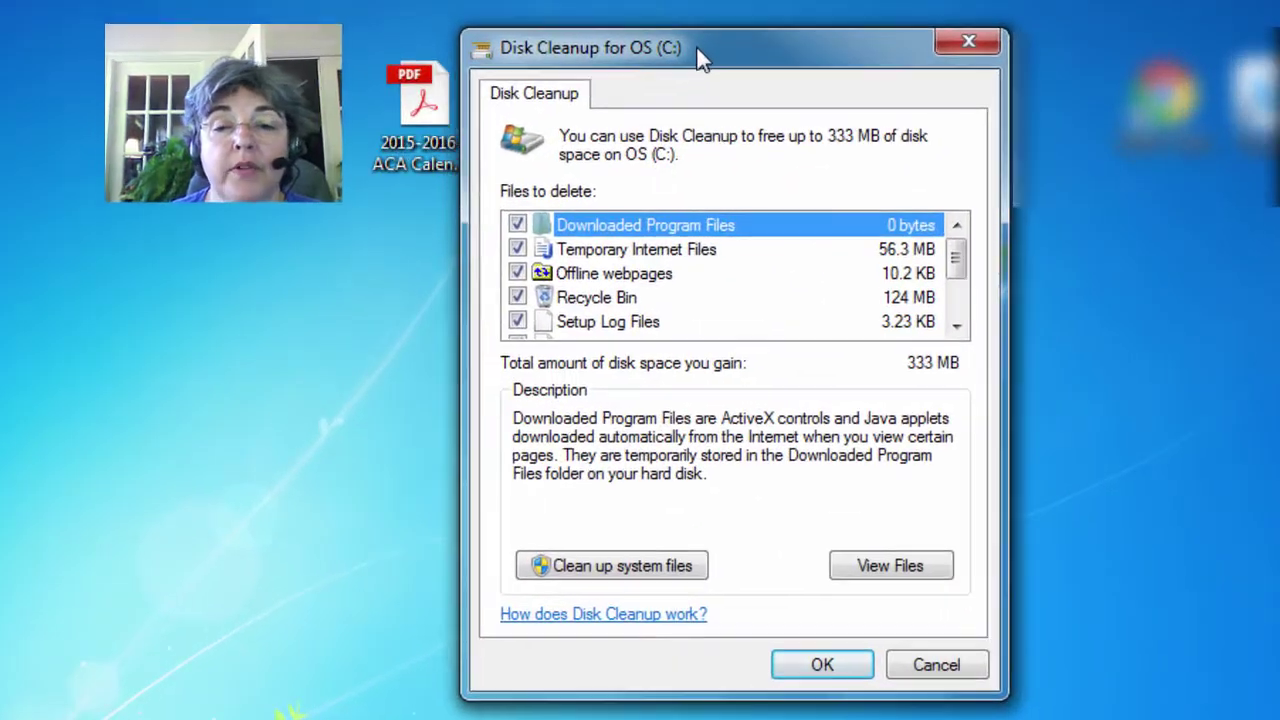
drag(698, 49, 698, 55)
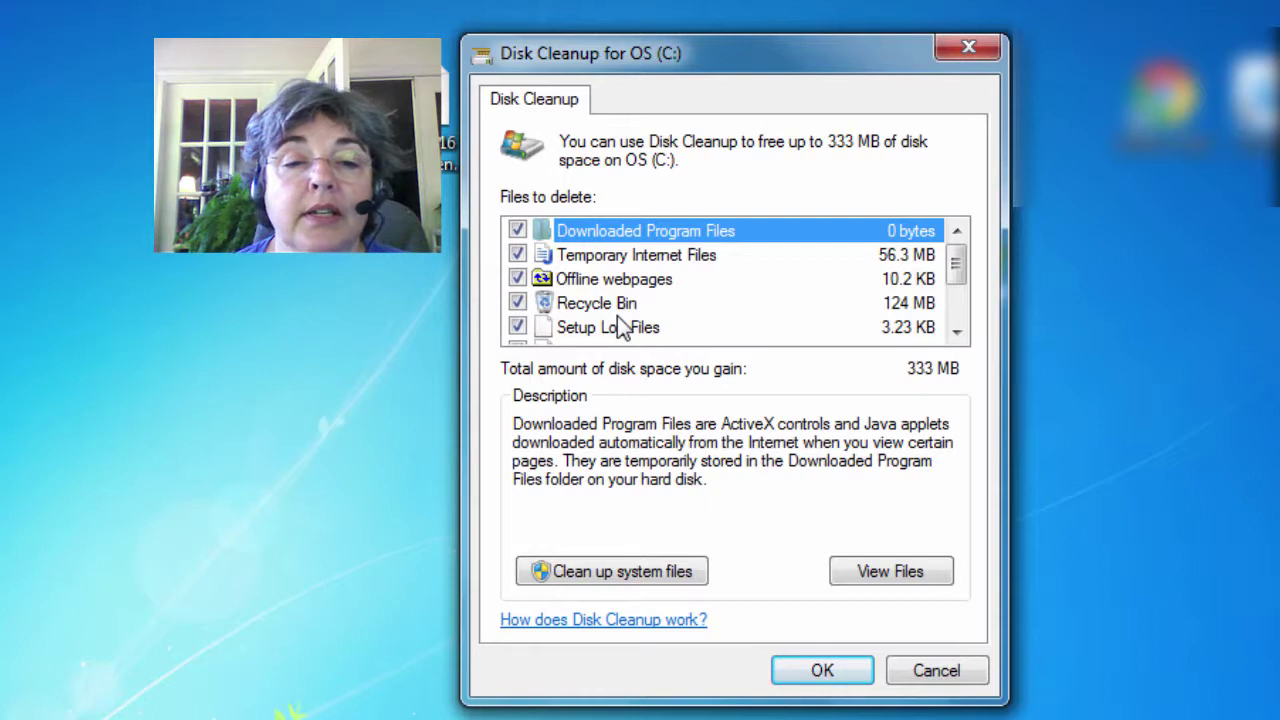
Review the full list of file categories that Disk Cleanup offers to delete.
click(957, 332)
click(957, 332)
click(957, 332)
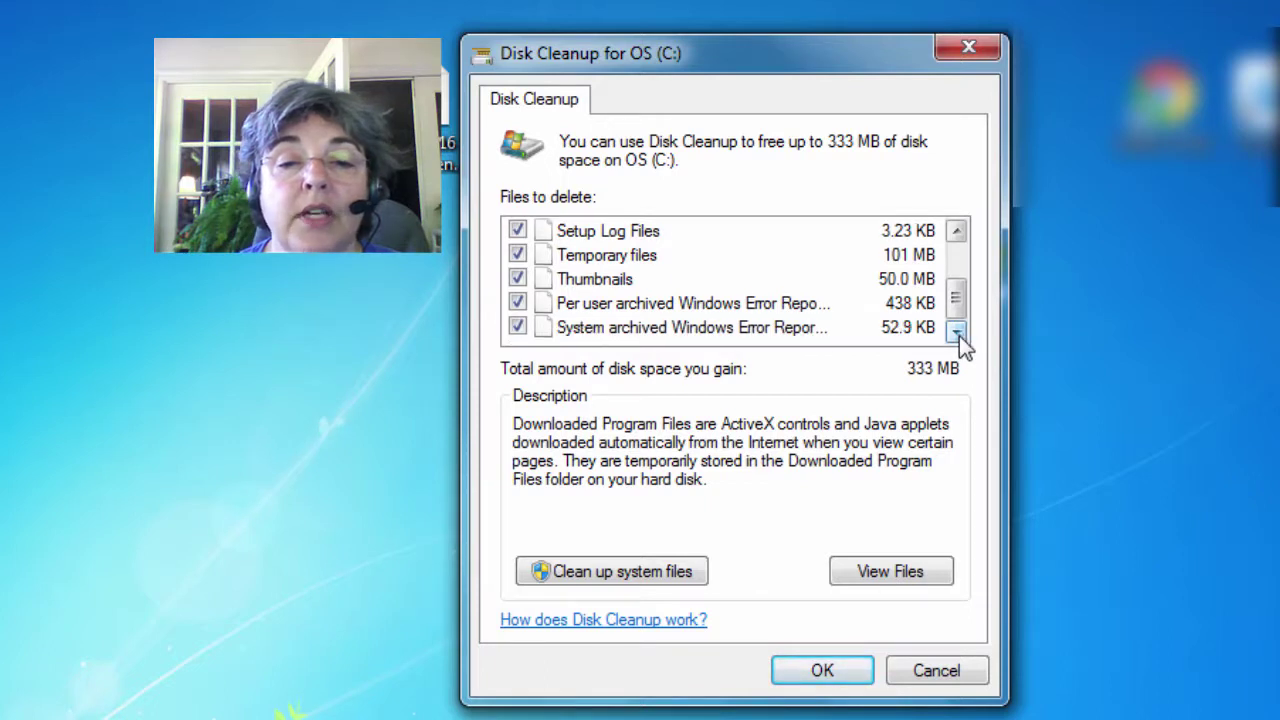
click(957, 332)
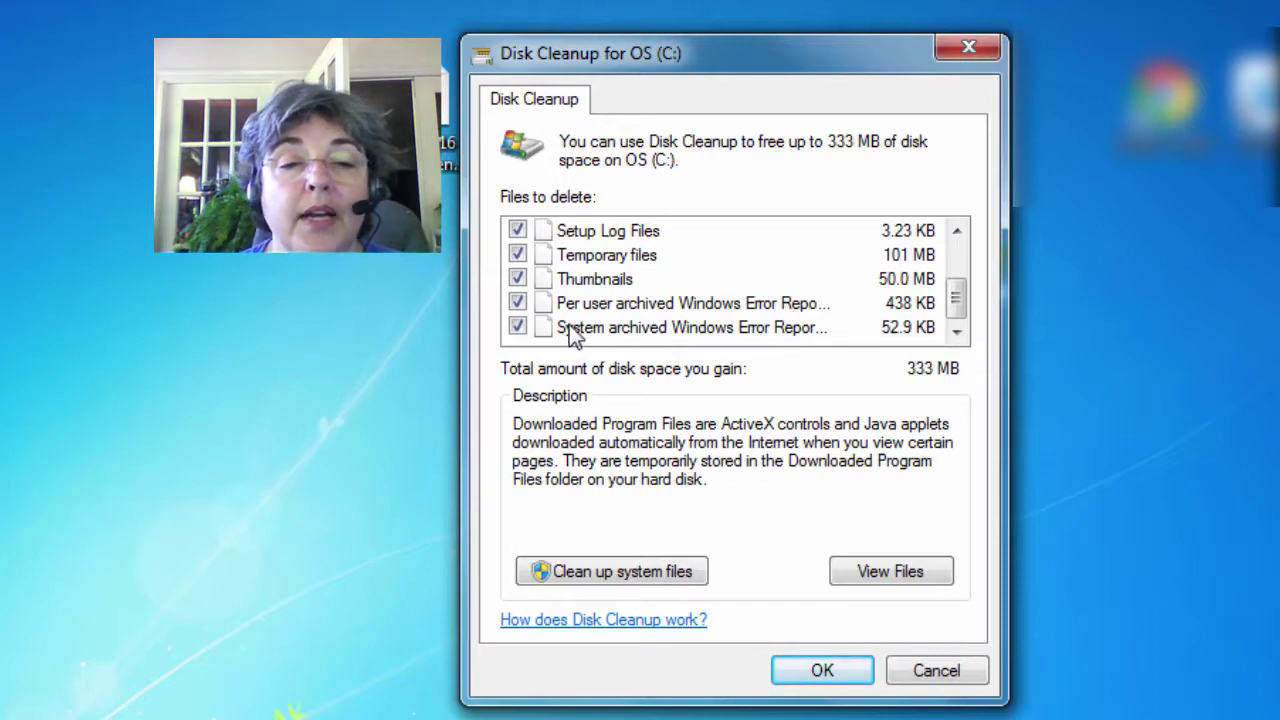
scroll(573, 335, up, 2)
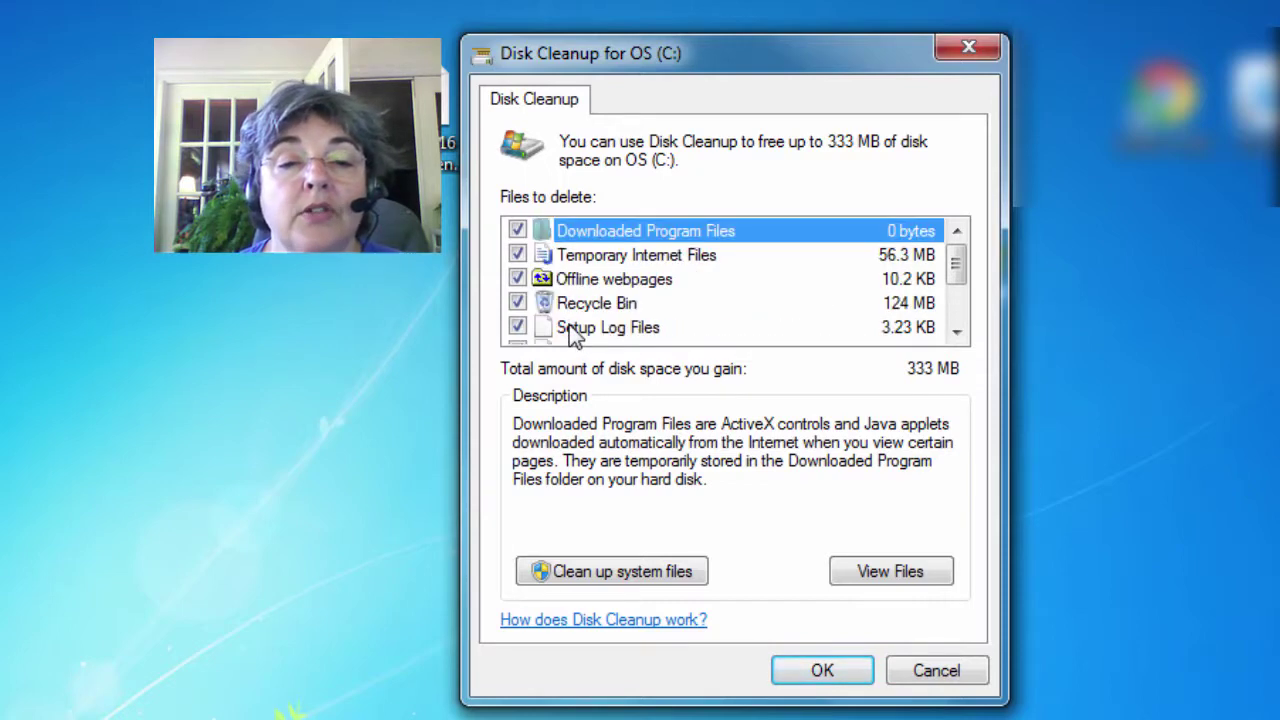
Try excluding Setup Log Files from the files to delete and include them again.
click(517, 329)
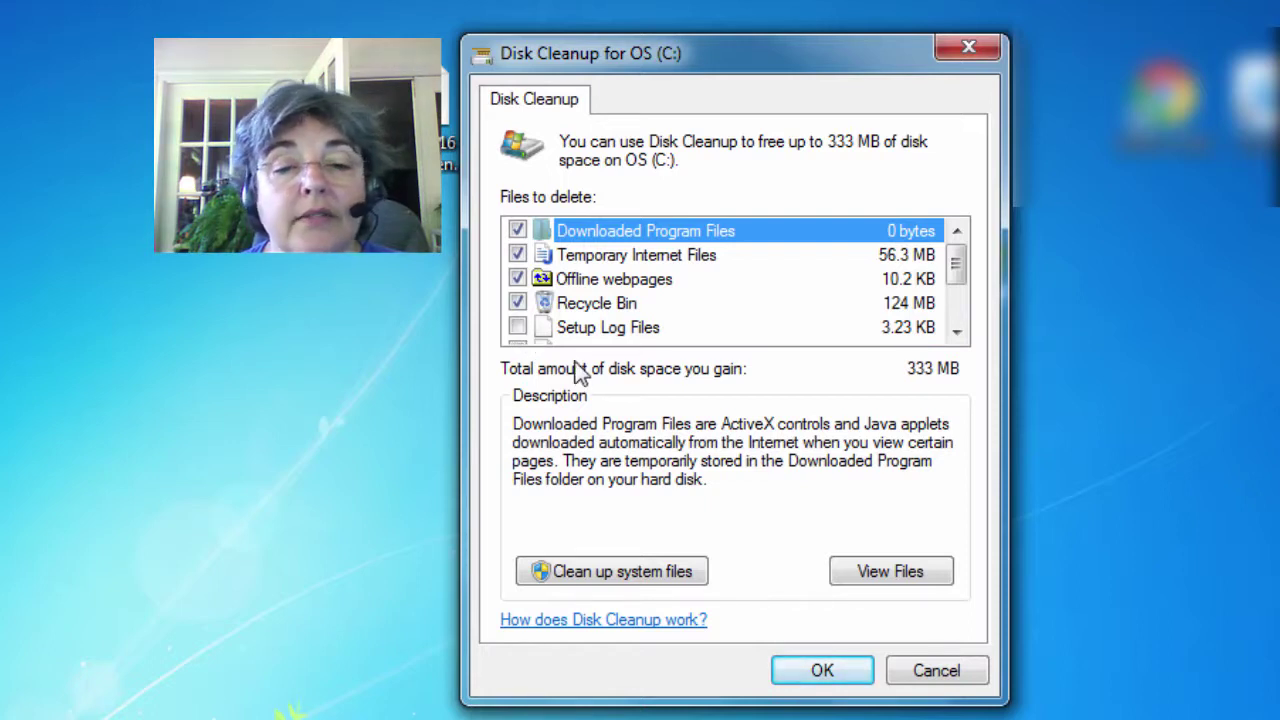
click(517, 328)
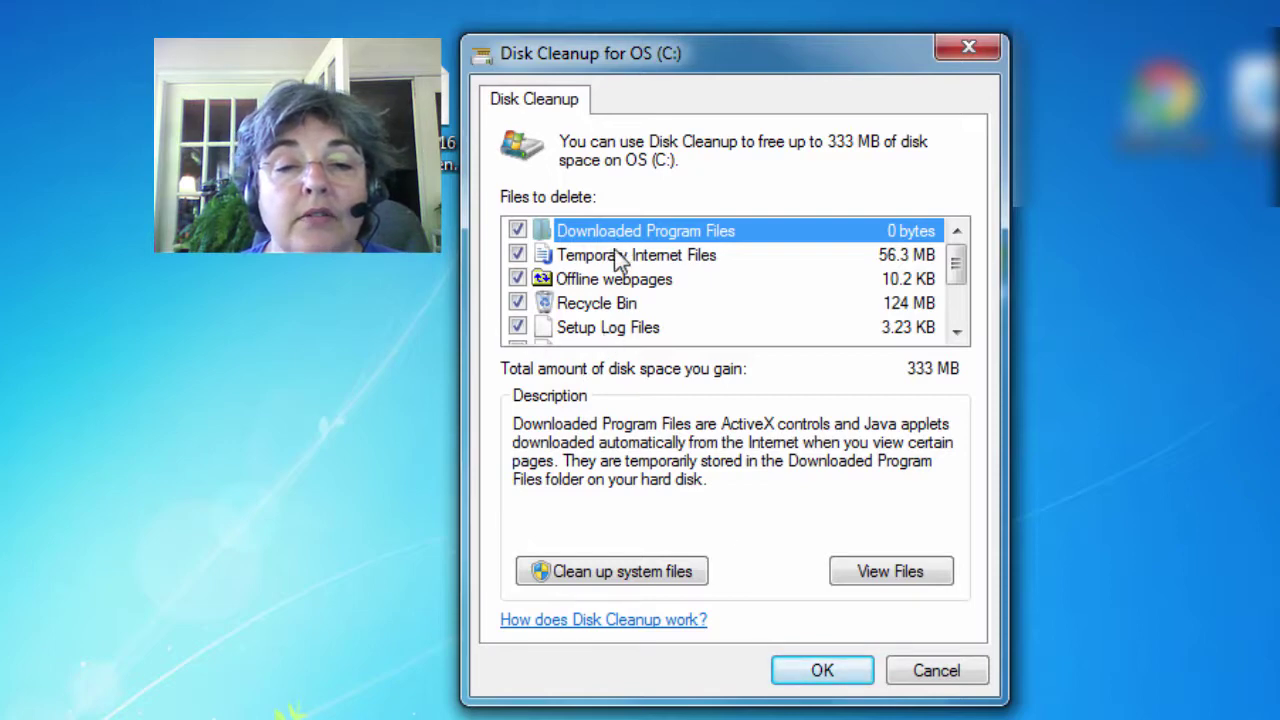
View the folder holding the Temporary Internet Files and close it again.
click(612, 257)
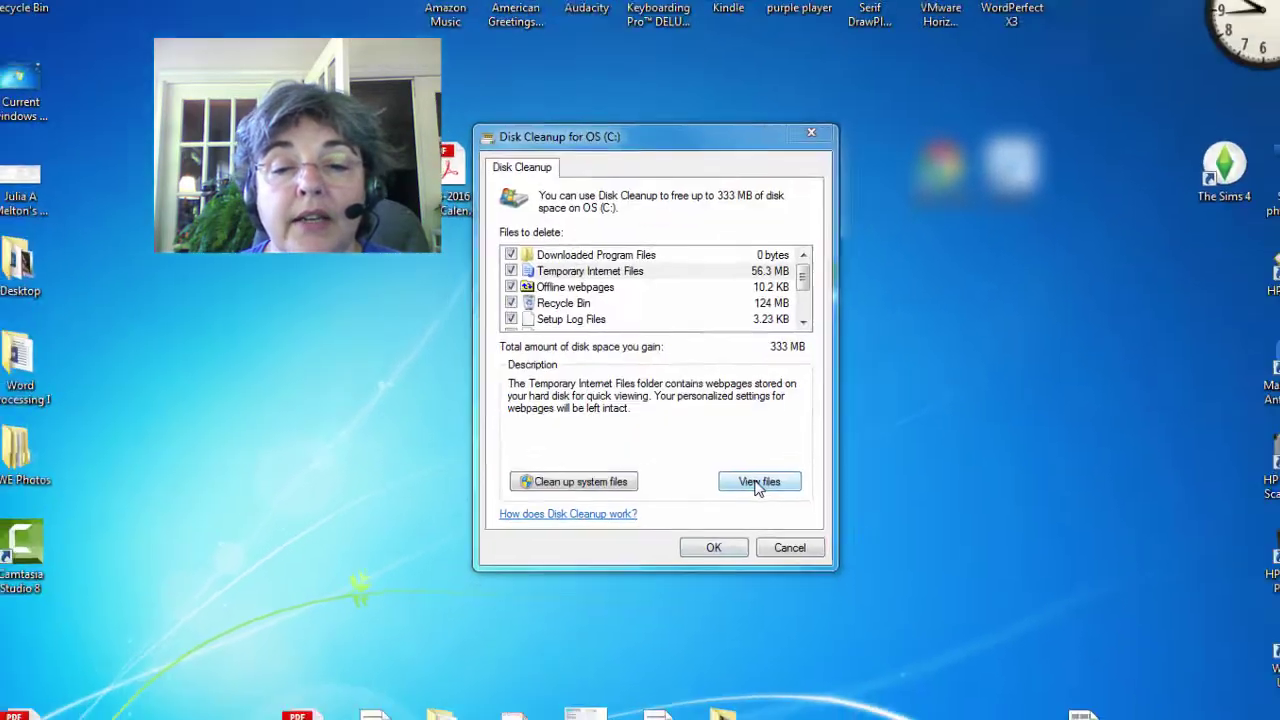
click(757, 483)
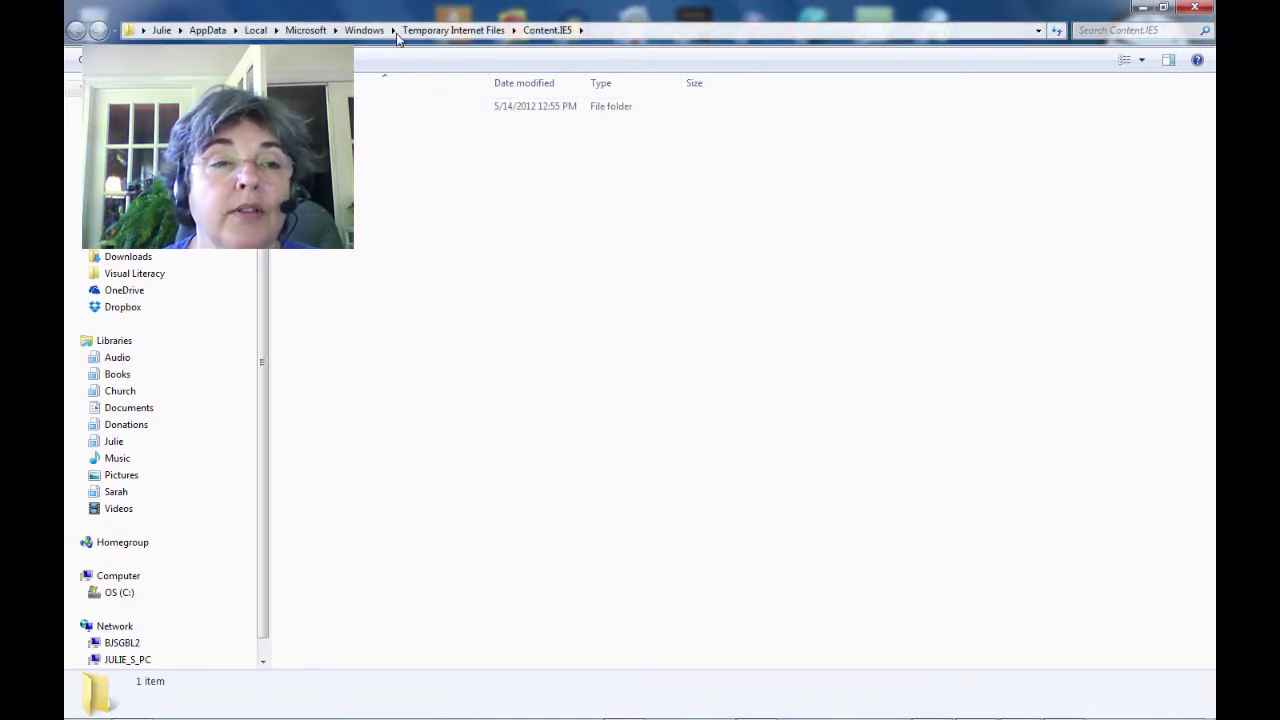
click(1196, 9)
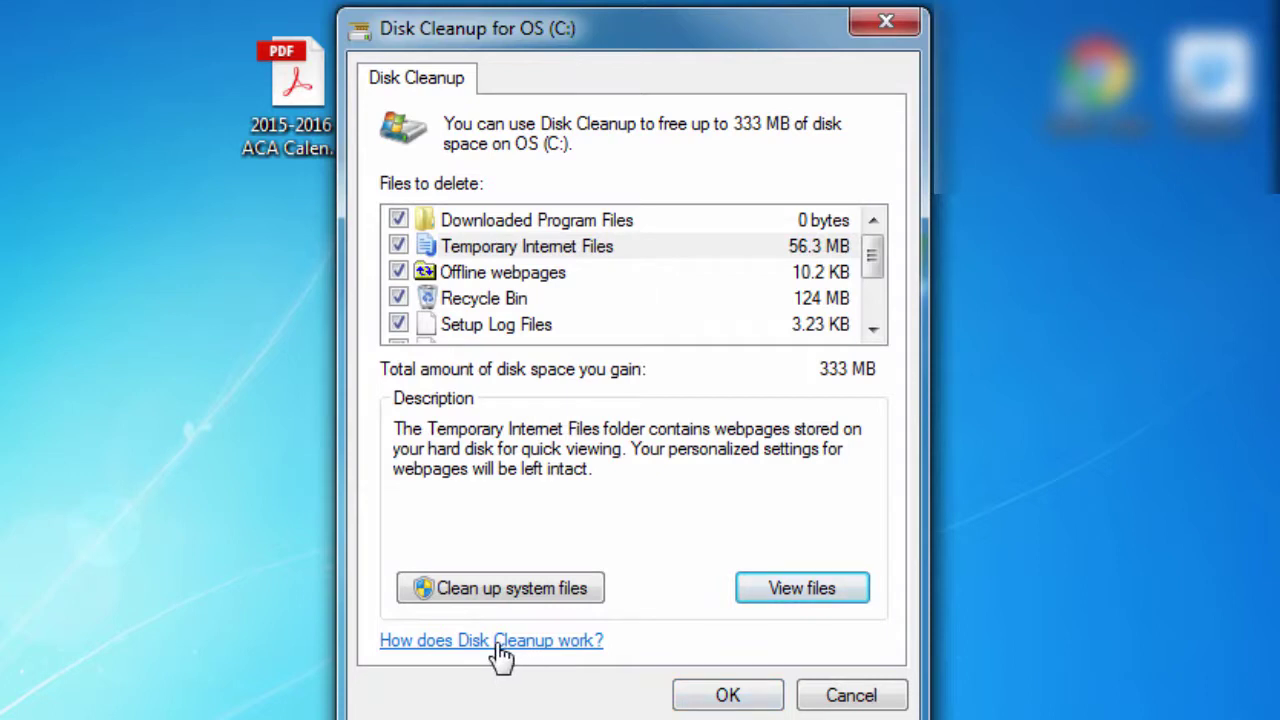
Run the cleanup on OS (C:) and permanently delete the selected file categories.
click(727, 697)
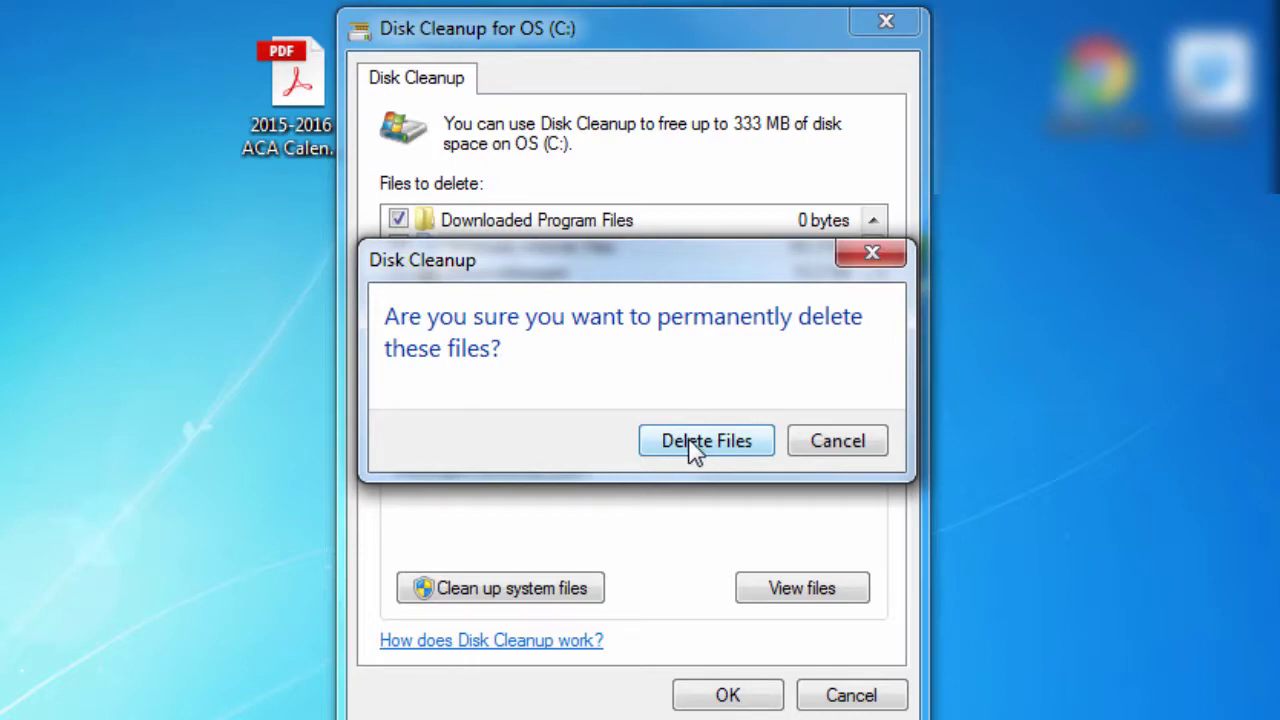
click(693, 450)
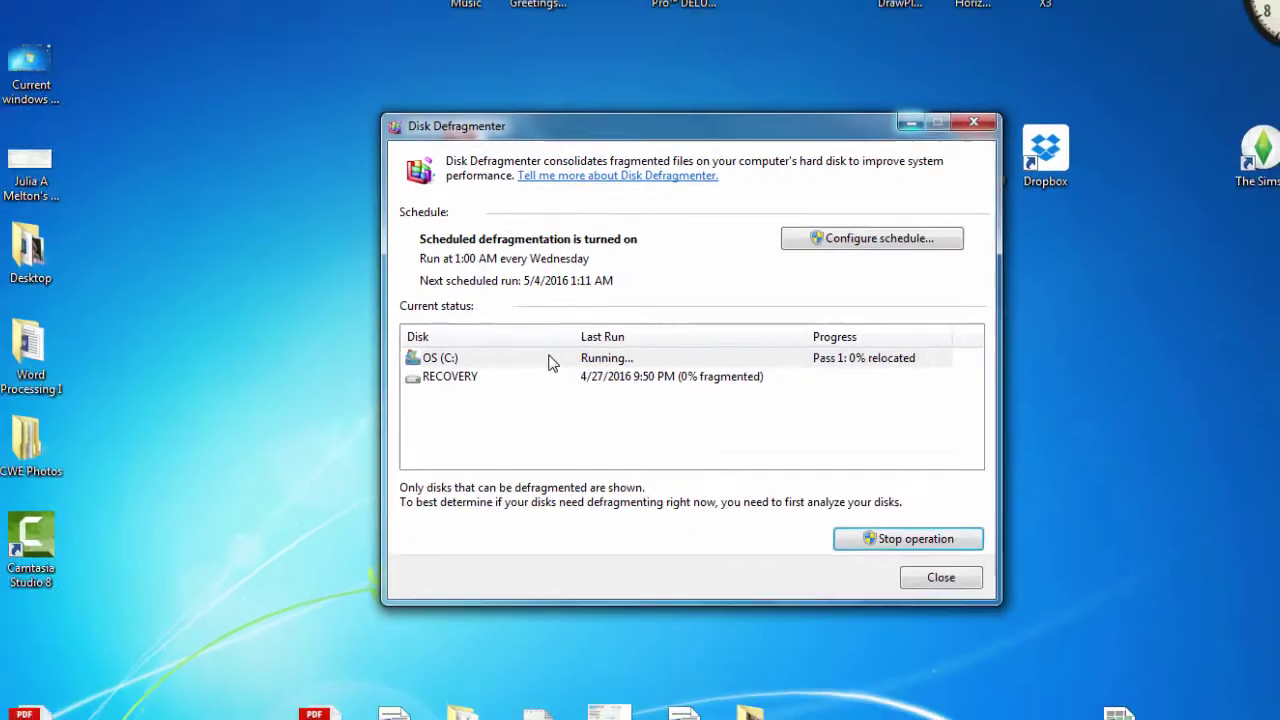
Switch to Google Chrome and open the options for clearing browsing data.
click(962, 21)
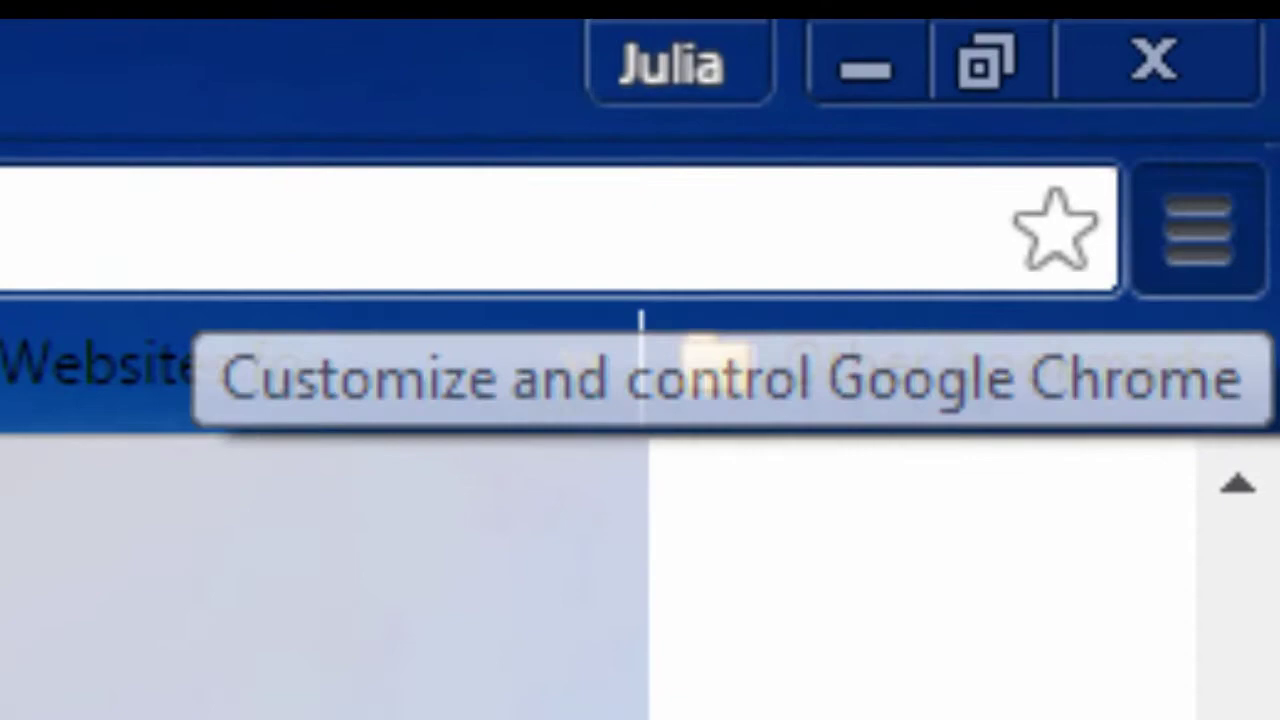
click(1267, 36)
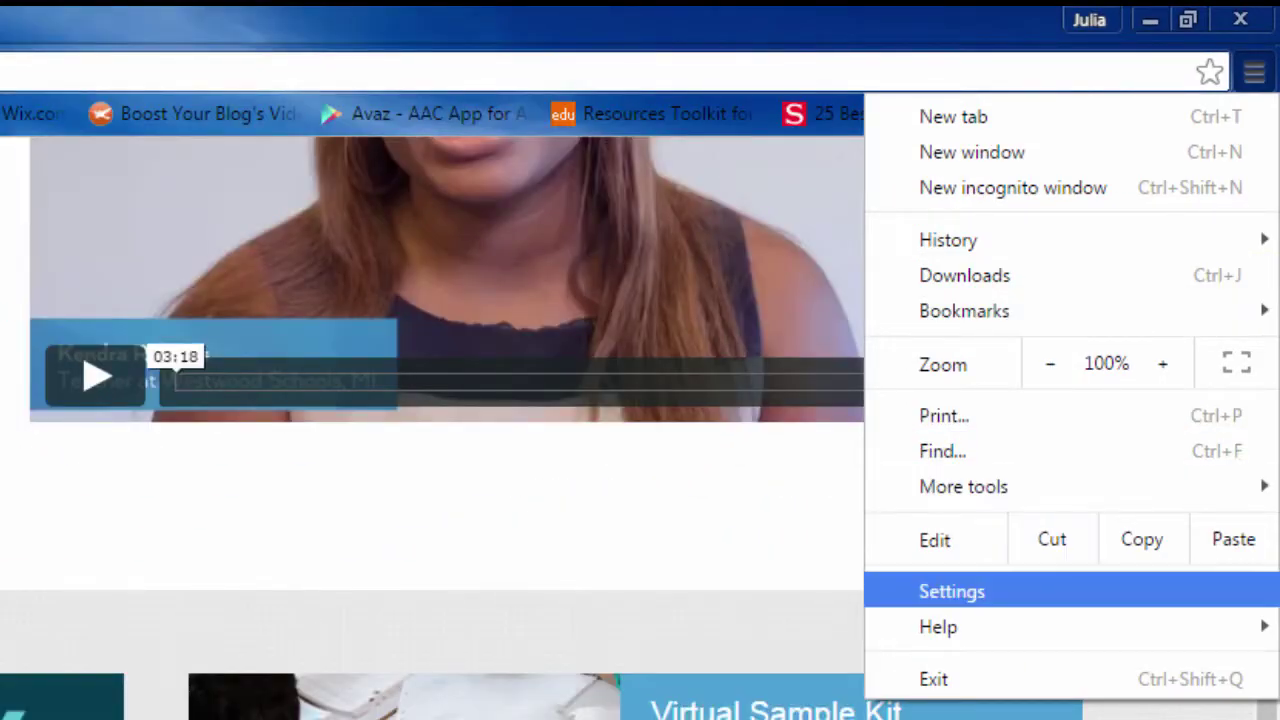
mouse_move(964, 486)
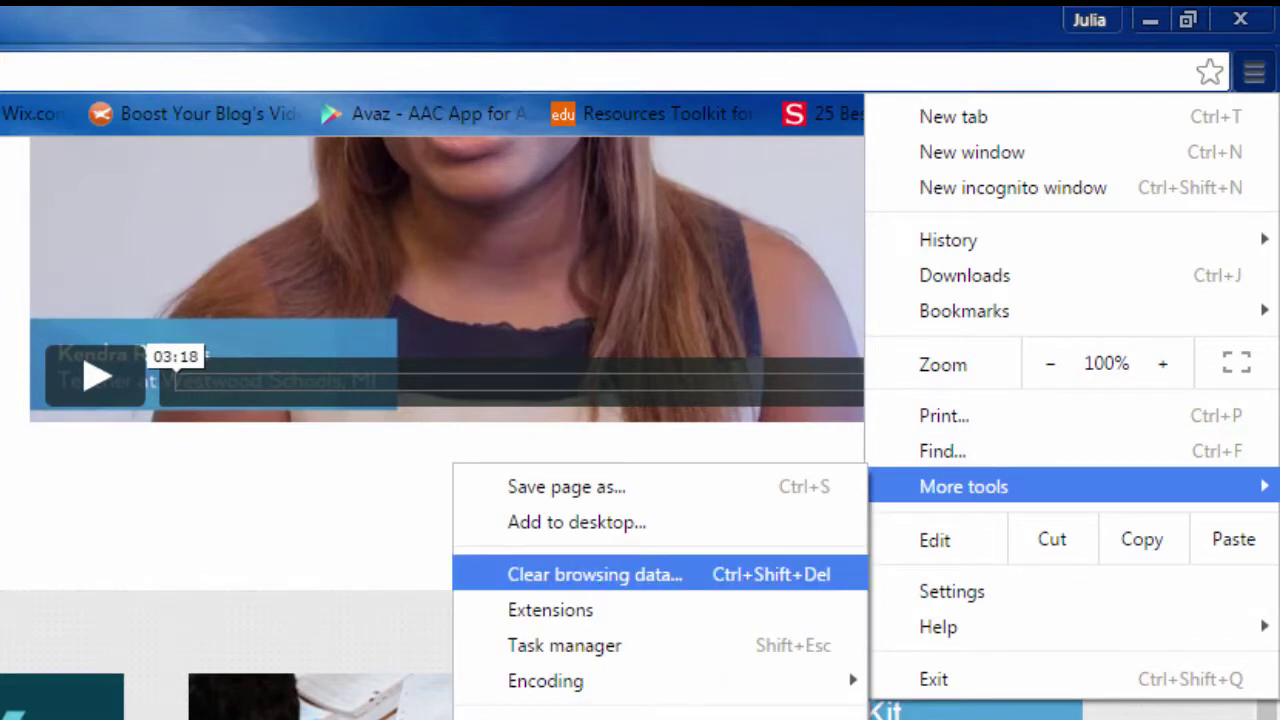
click(509, 401)
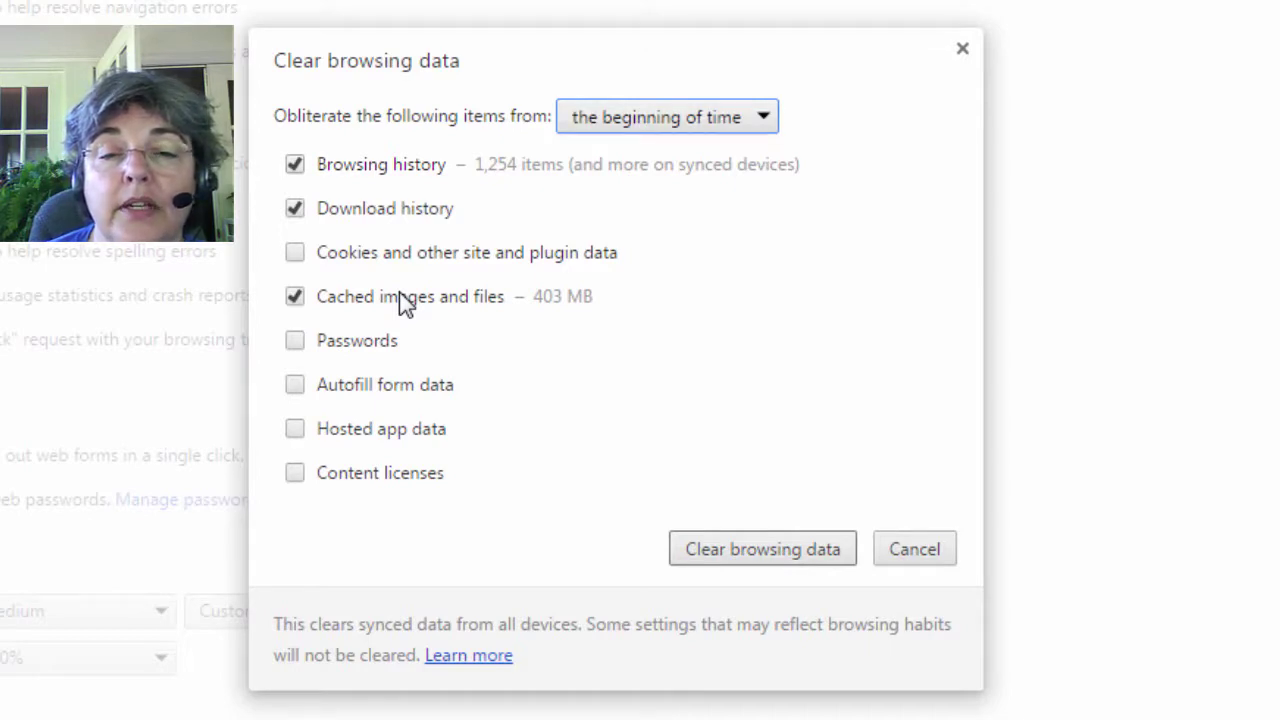
Set the time range for the data to clear to the beginning of time.
key(alt+Down)
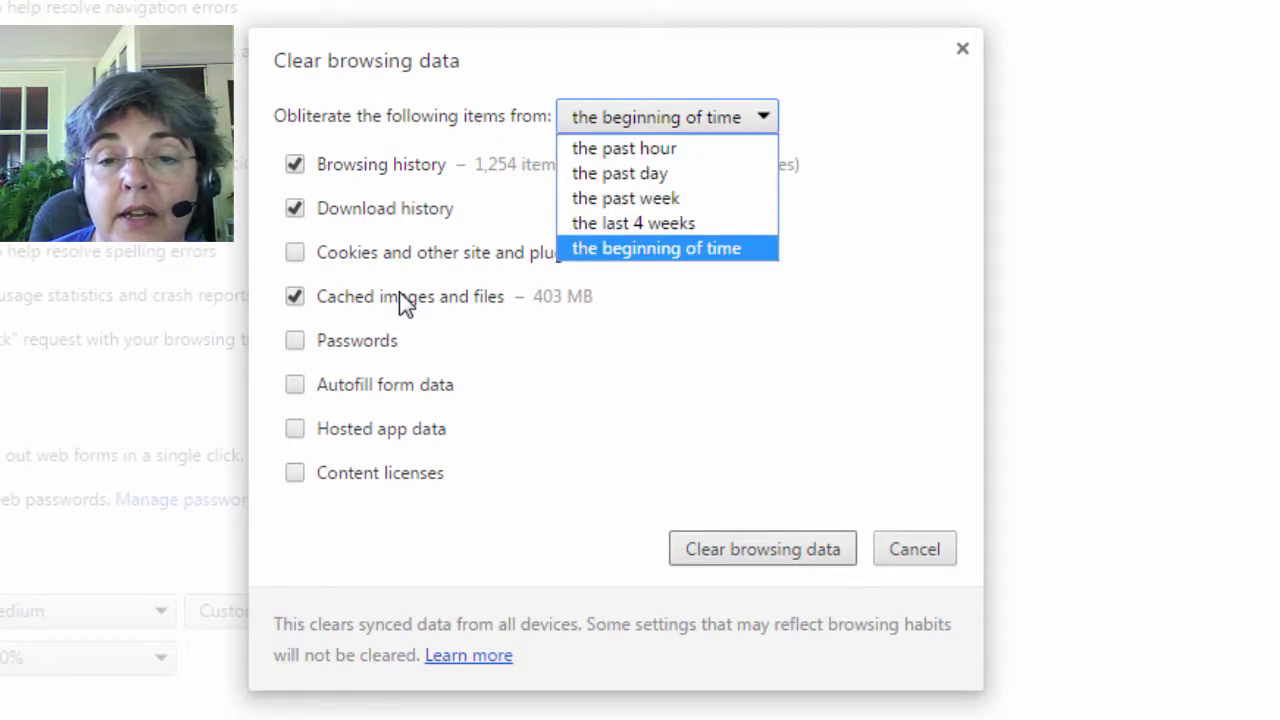
key(Home)
key(Down)
key(Down)
key(Down)
key(Down)
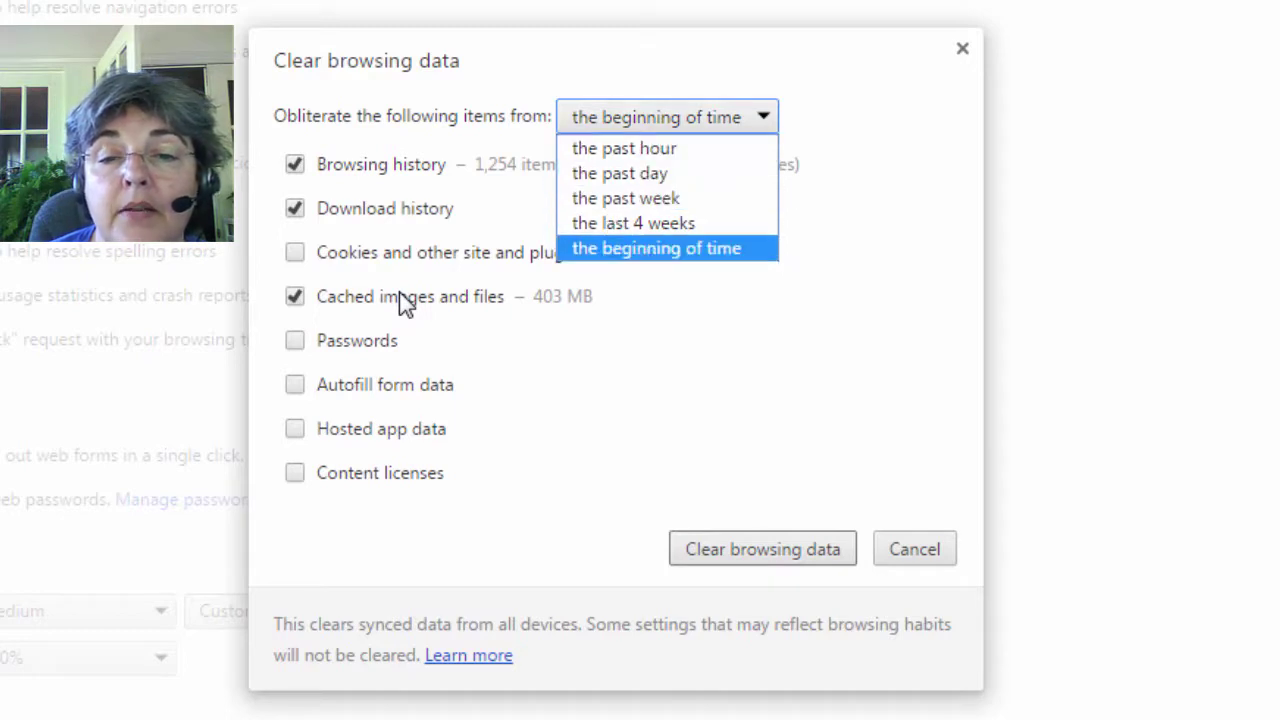
key(Return)
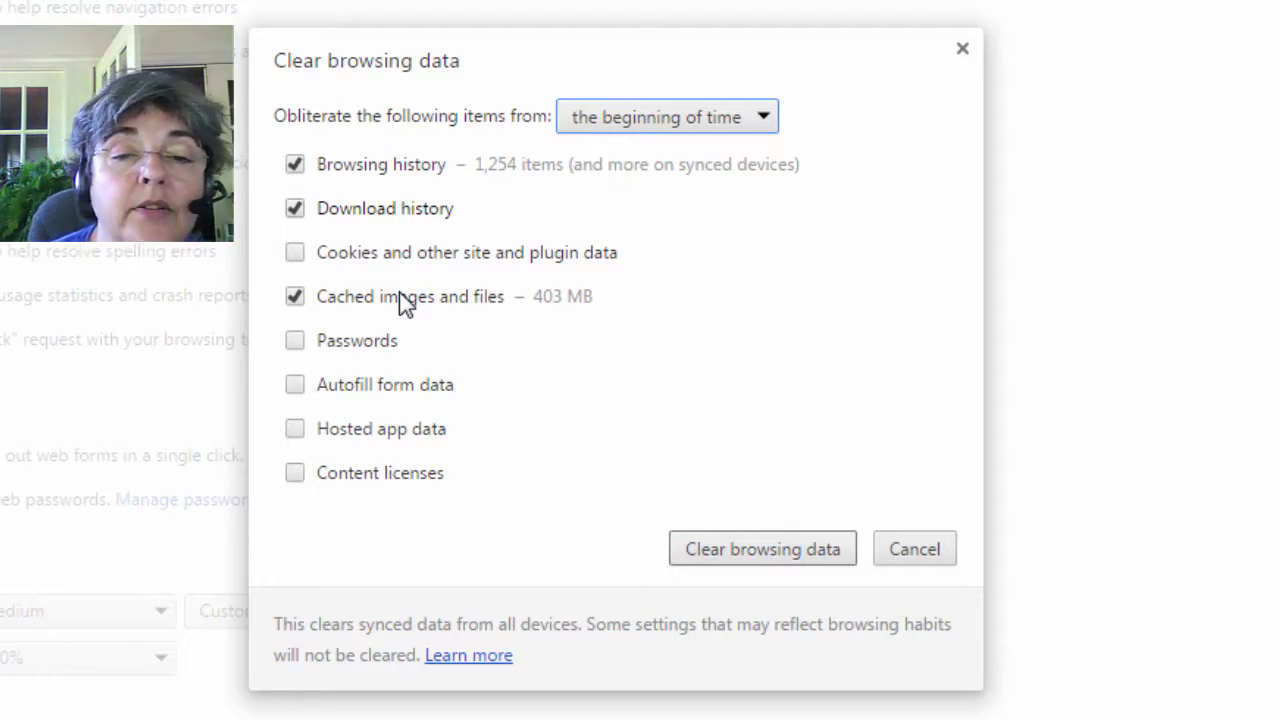
Clear the browsing history, download history, and cached images and files, keeping cookies, passwords and autofill data.
key(Tab)
key(Tab)
key(space)
key(space)
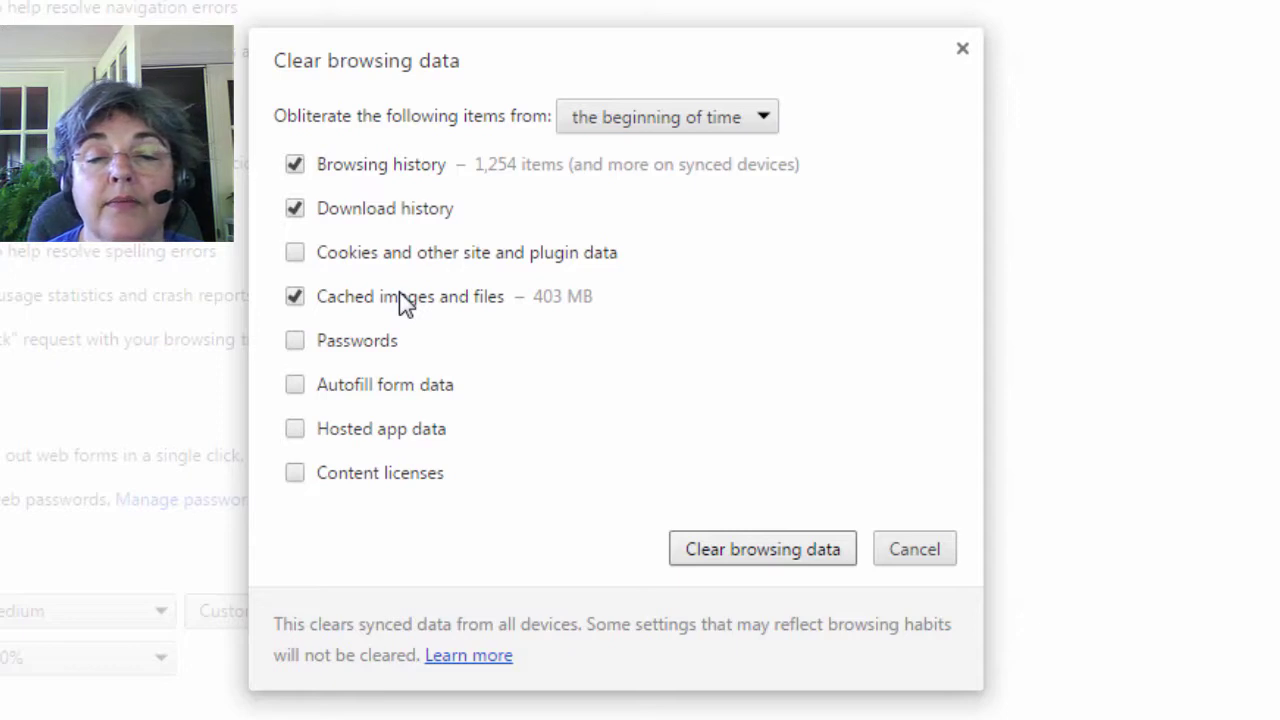
key(Return)
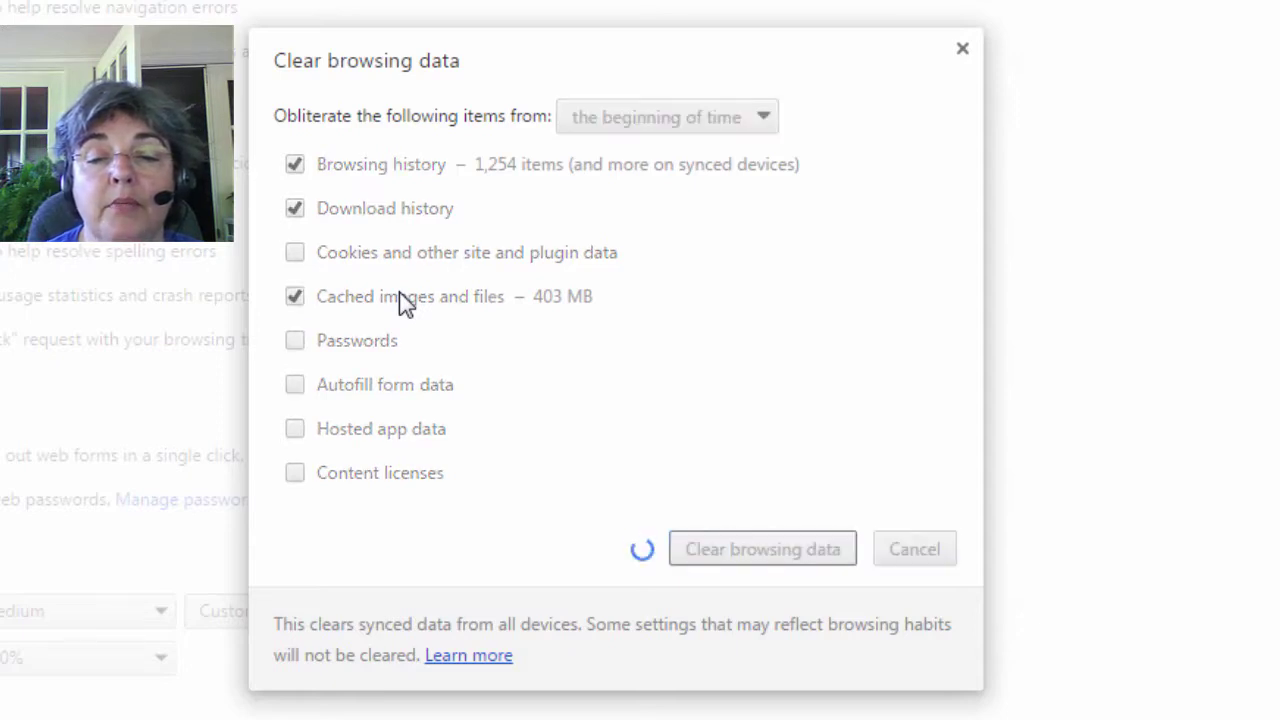